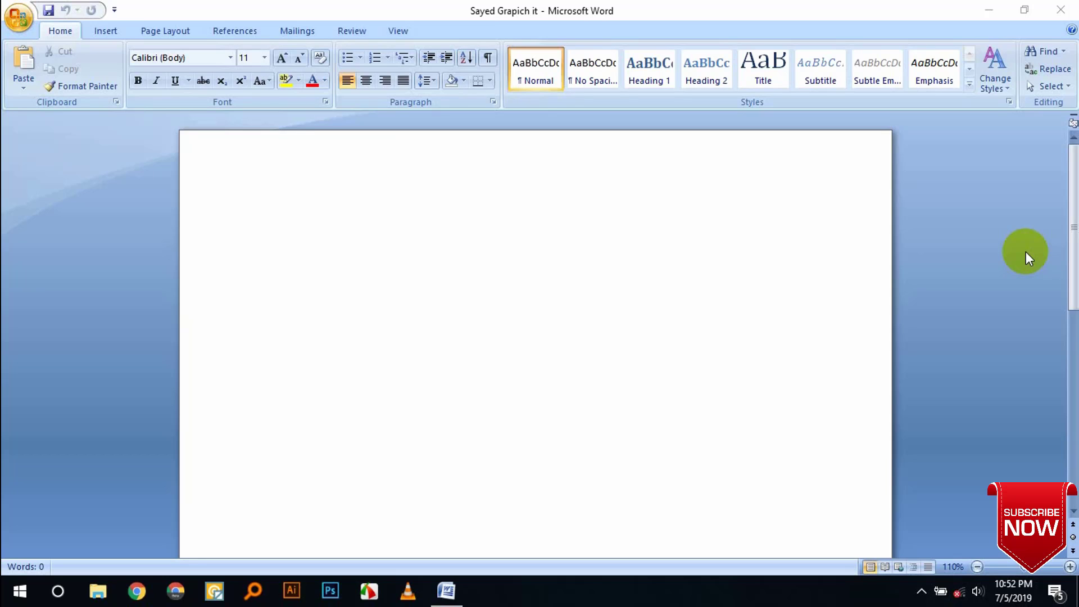
Activate the blank document and place the insertion point on its empty first line.
click(345, 195)
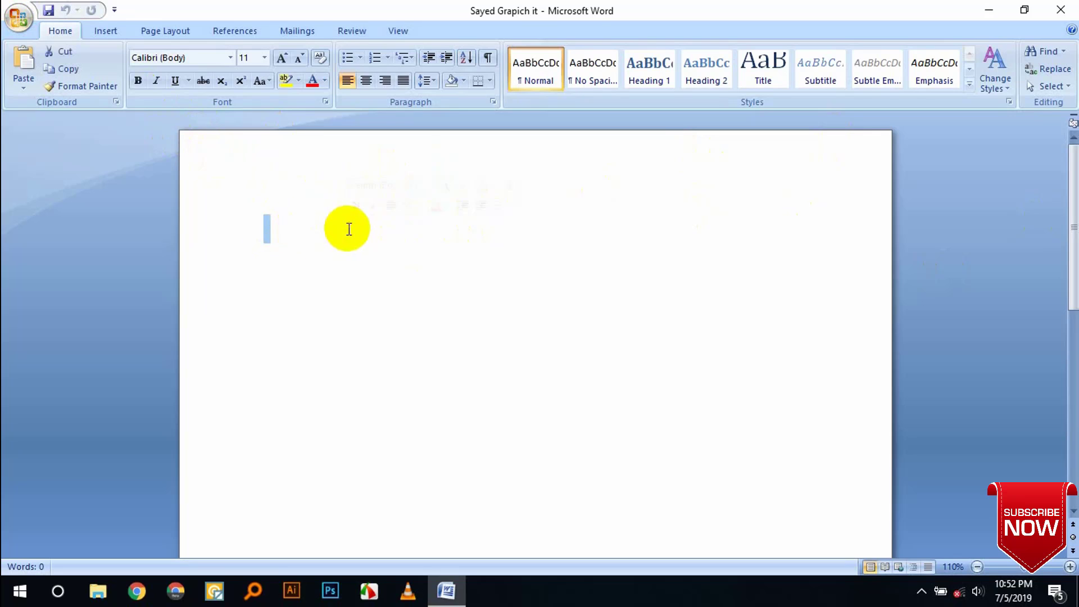
double_click(293, 228)
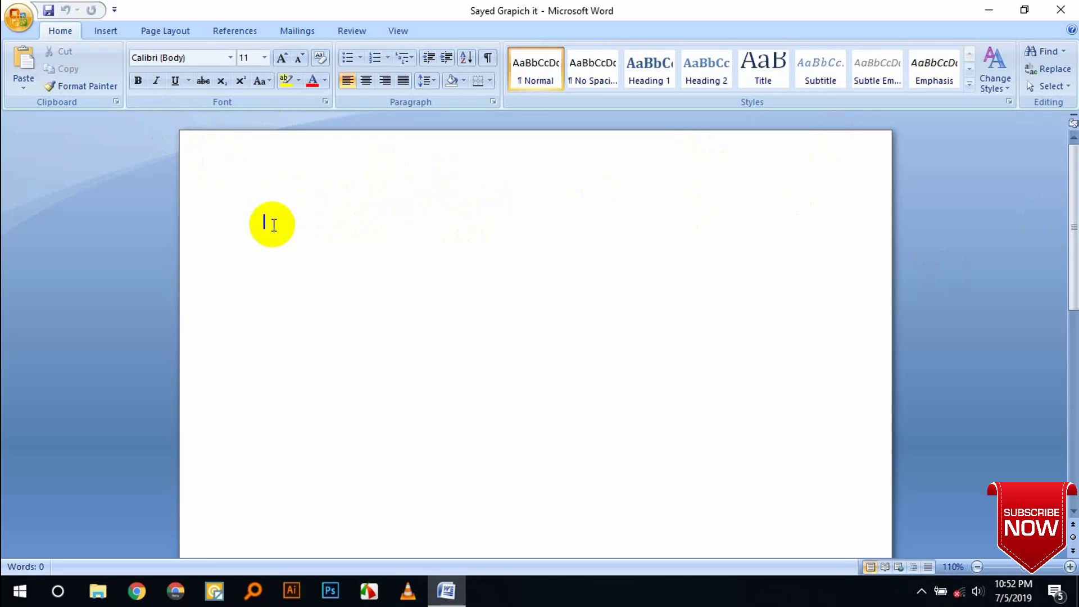
click(286, 233)
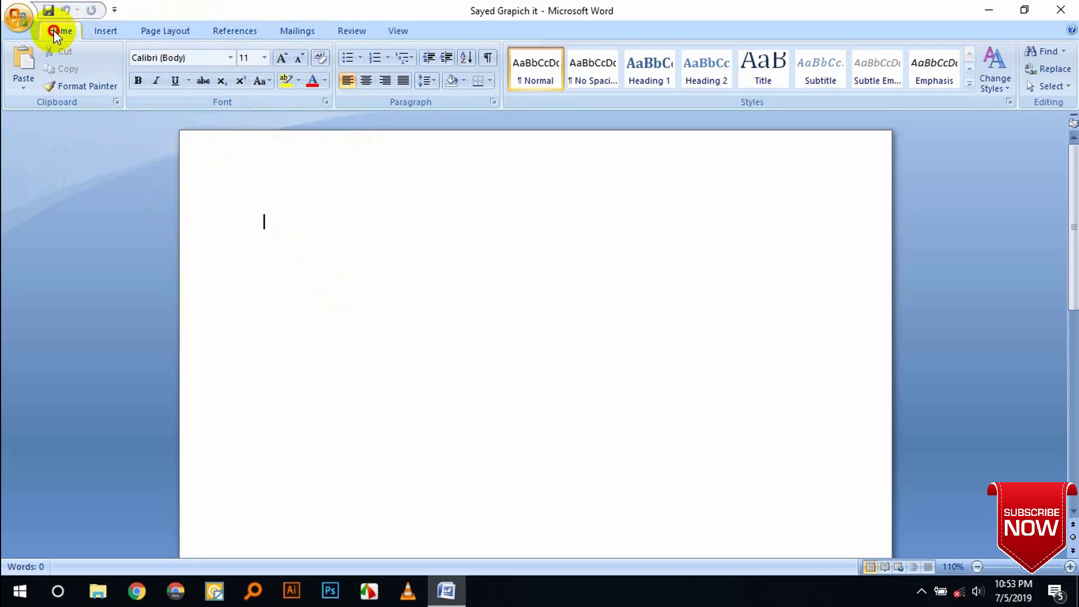
Browse the Insert and Page Layout ribbon tabs, then return to the Home tab.
click(108, 28)
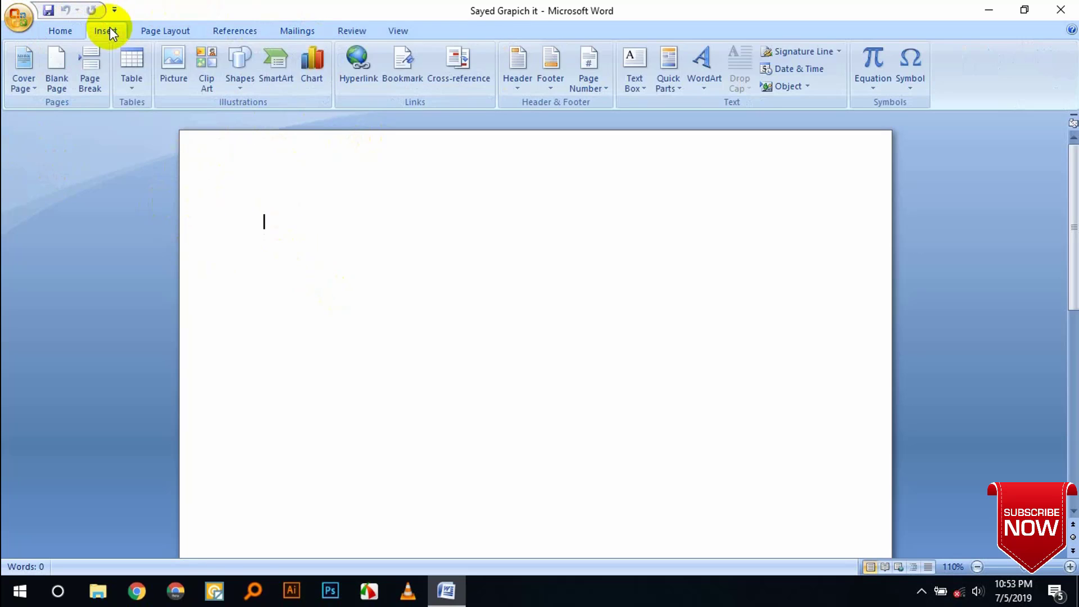
click(151, 32)
click(74, 27)
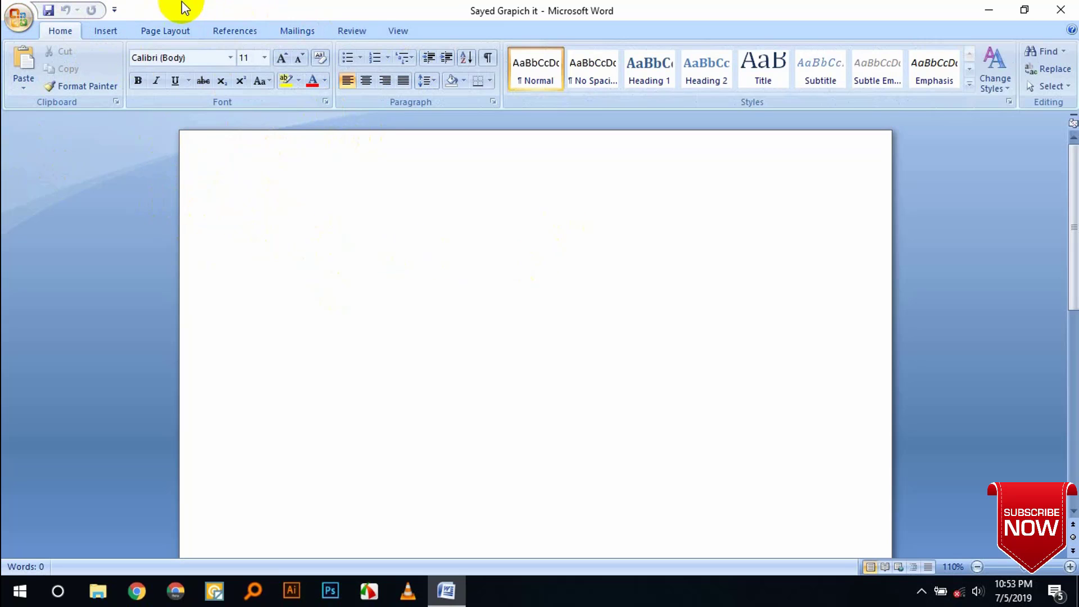
Minimize Word, refresh the desktop, and restore the Word window from the taskbar.
click(988, 11)
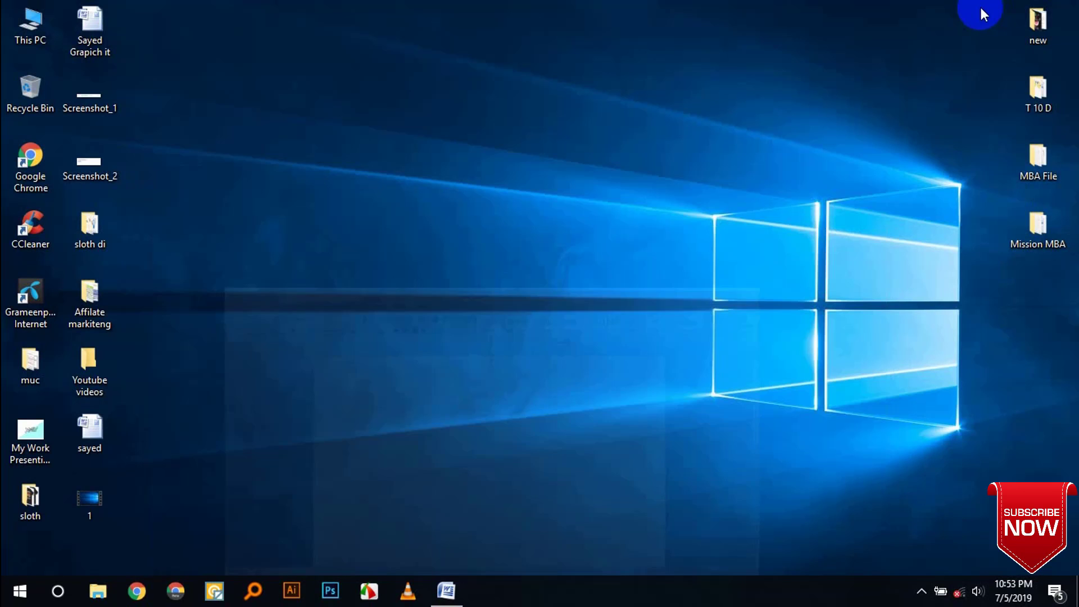
right_click(299, 8)
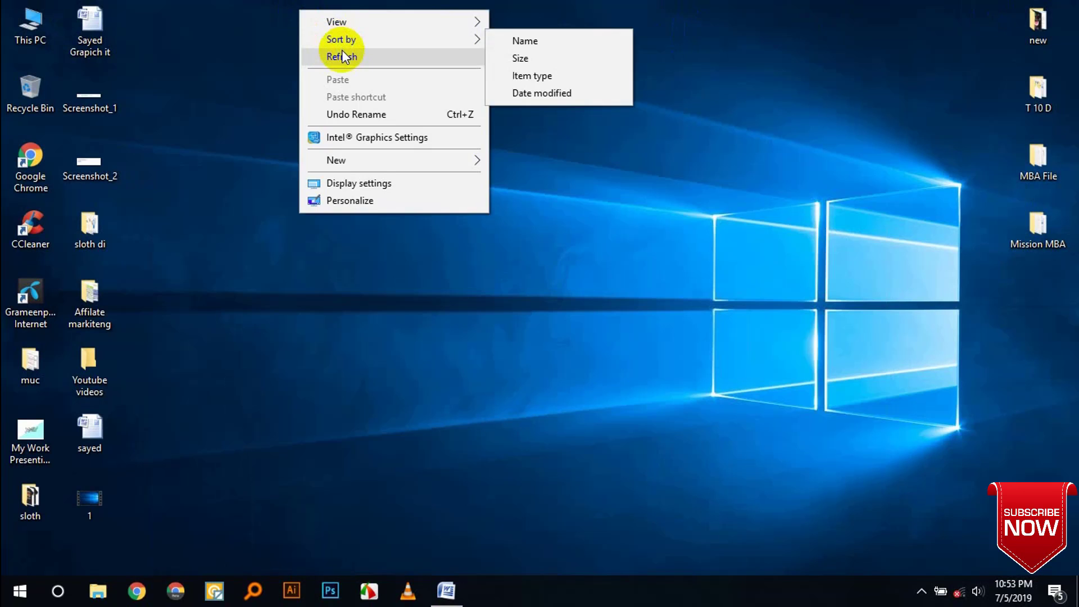
right_click(281, 50)
click(342, 100)
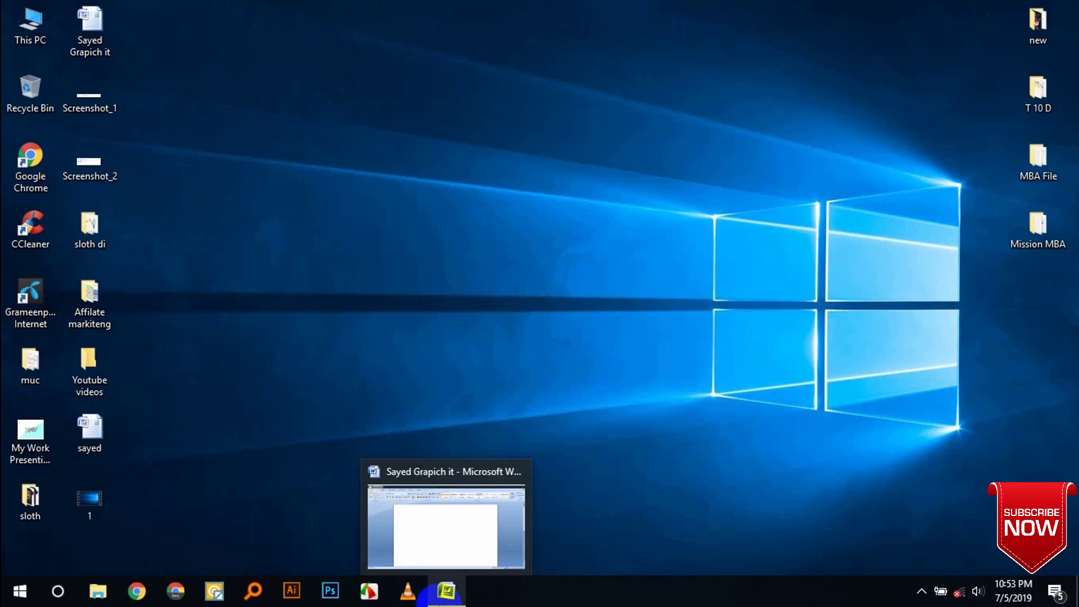
click(444, 593)
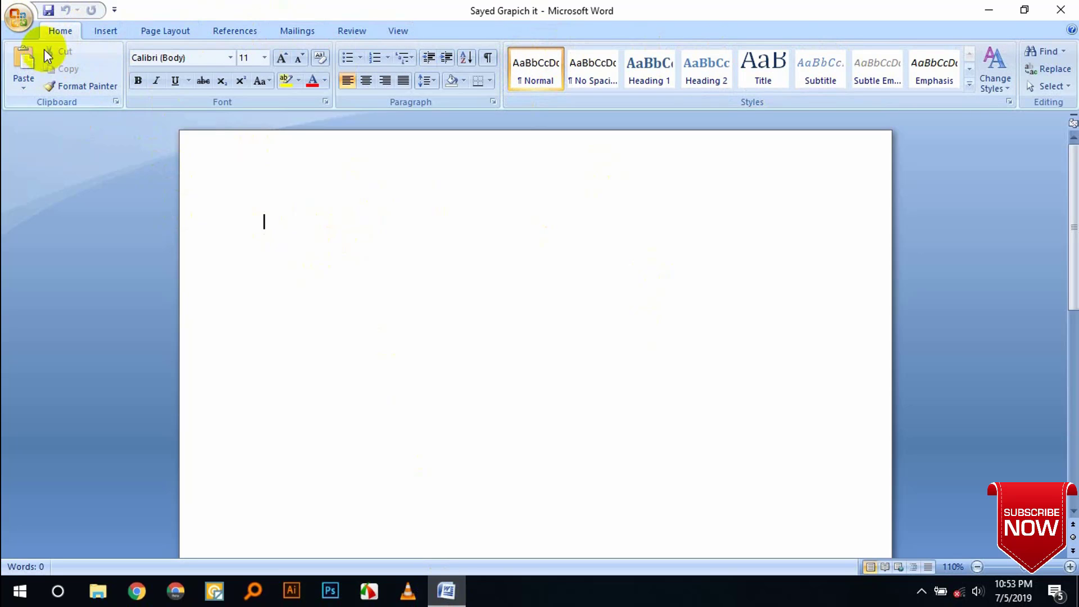
Open the Office Button menu listing New, Open, Save and three recent documents.
click(20, 19)
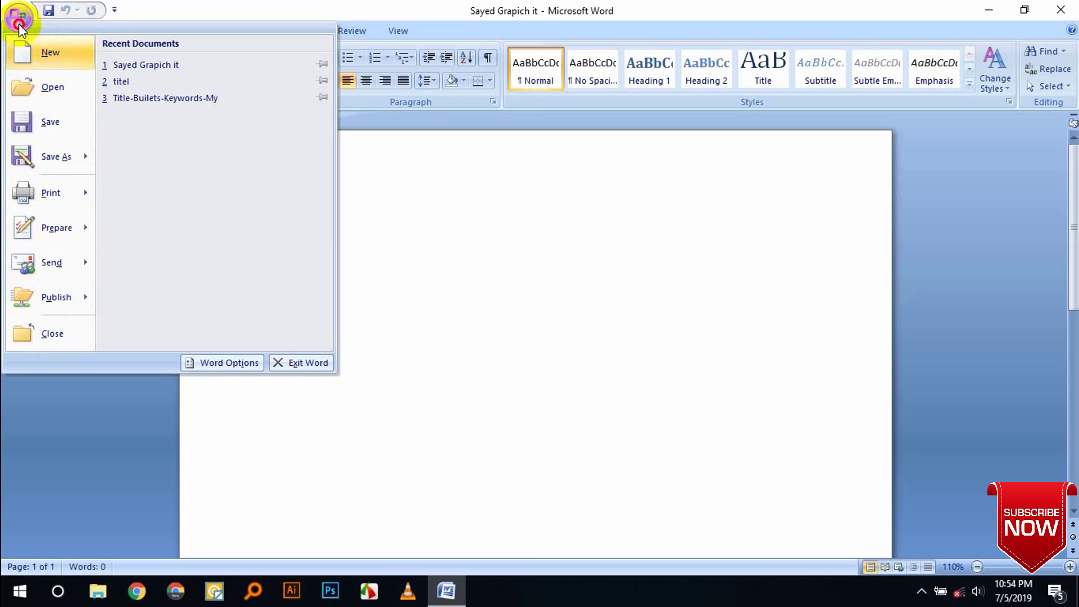
click(19, 24)
click(19, 24)
click(19, 25)
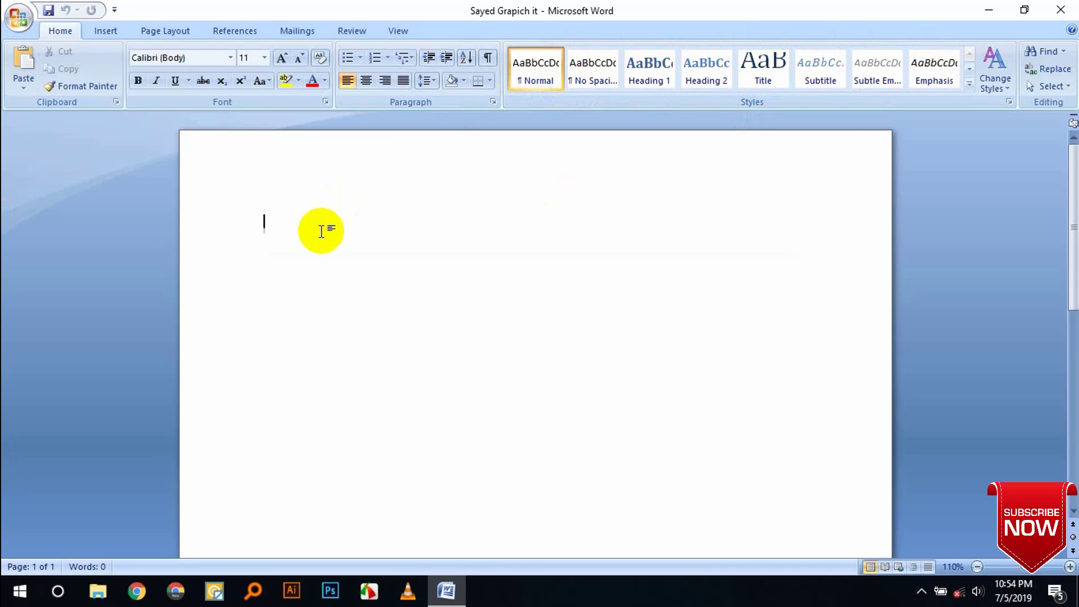
click(17, 24)
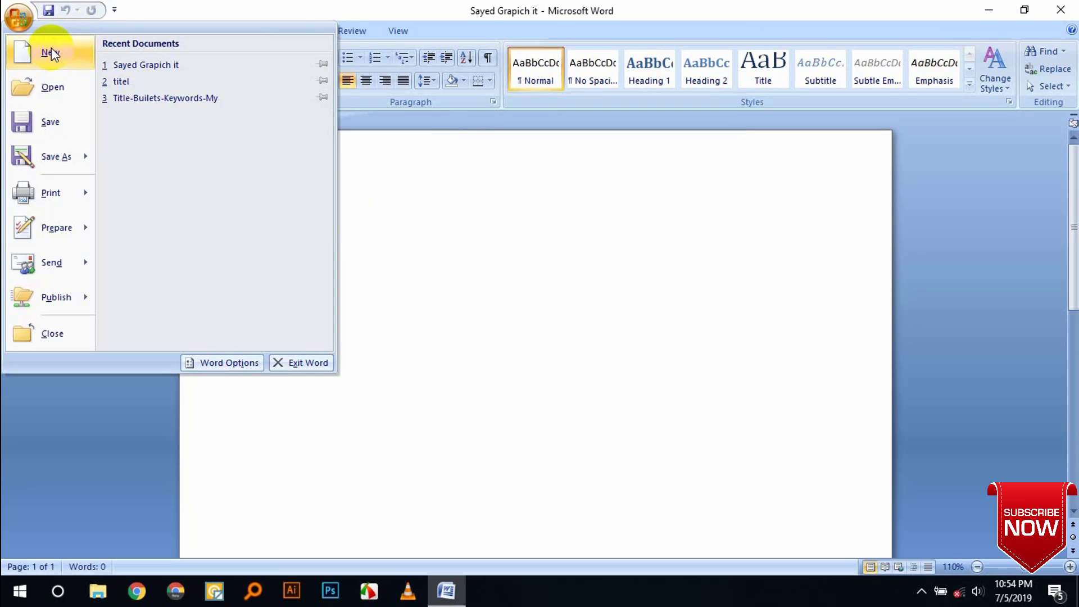
Create Document1 from the Blank document template in the New Document dialog.
click(51, 52)
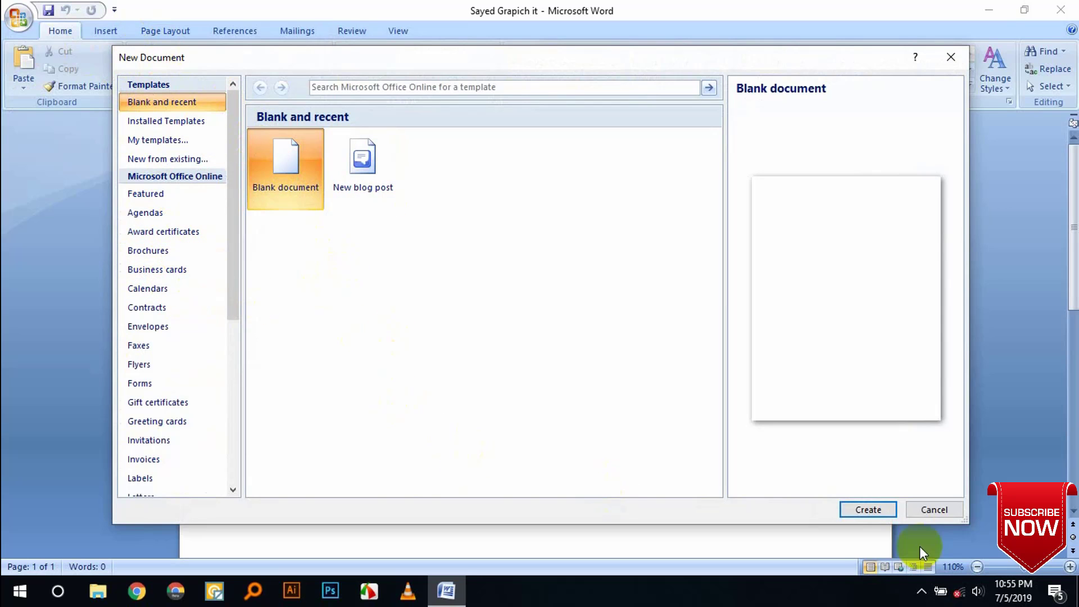
click(289, 181)
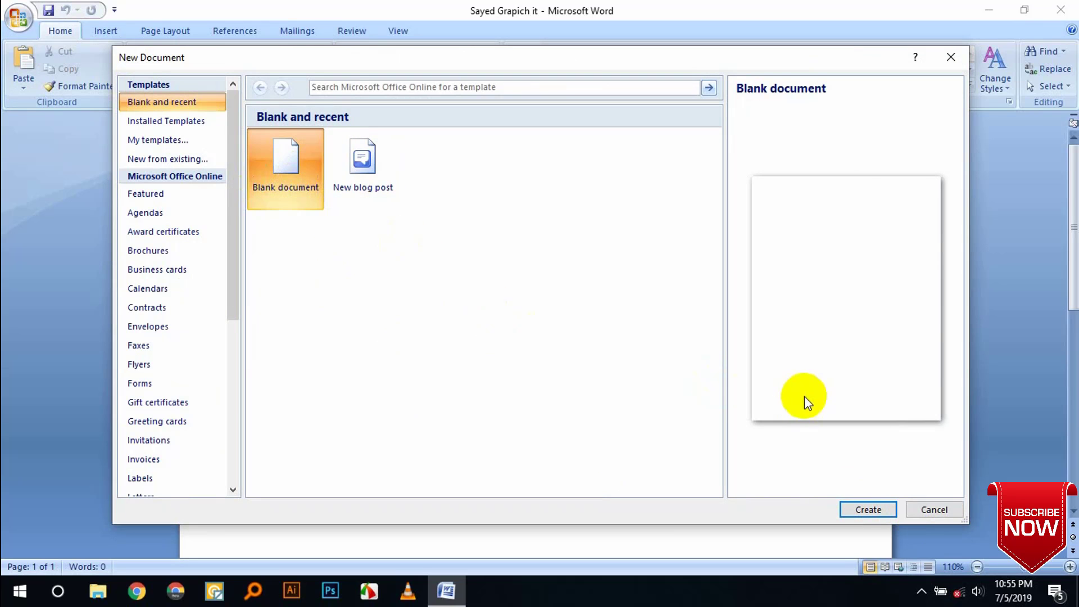
click(876, 508)
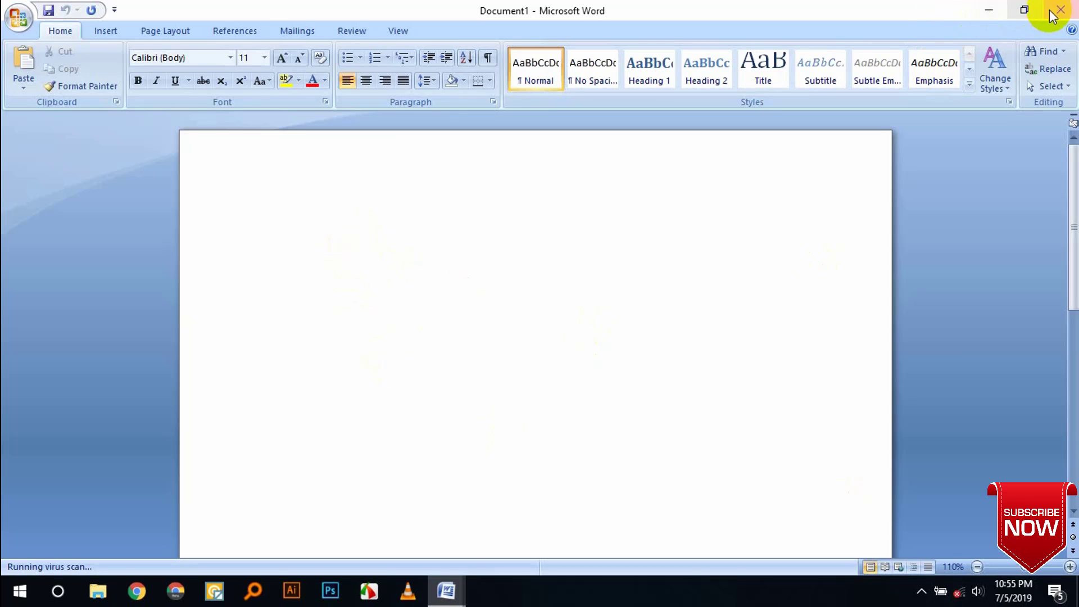
Minimize Document1, switch back to it from the taskbar, close it, and reopen the Office menu.
click(991, 11)
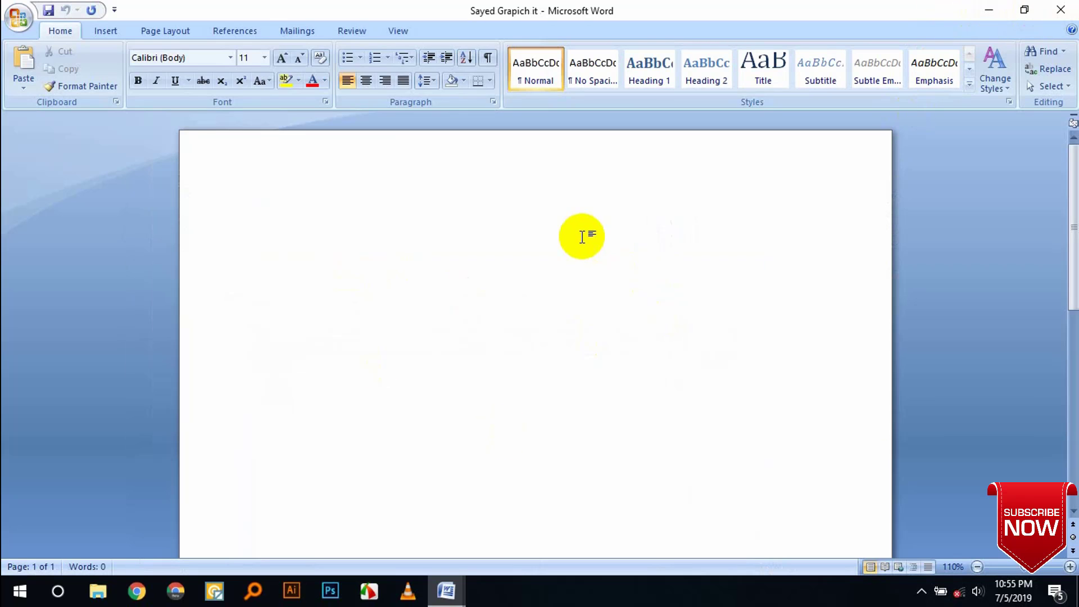
click(447, 591)
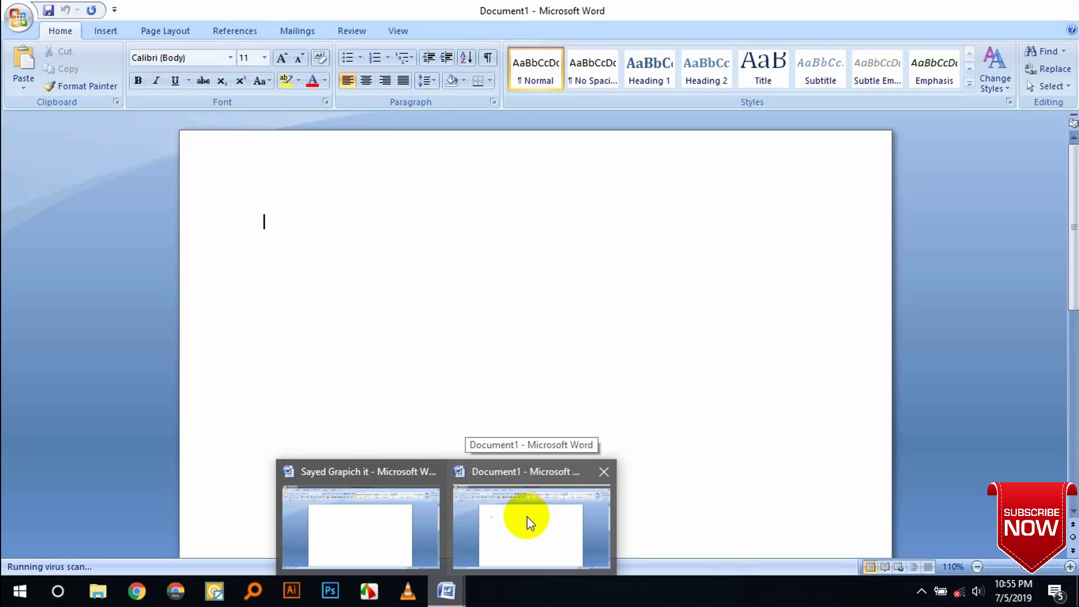
click(520, 517)
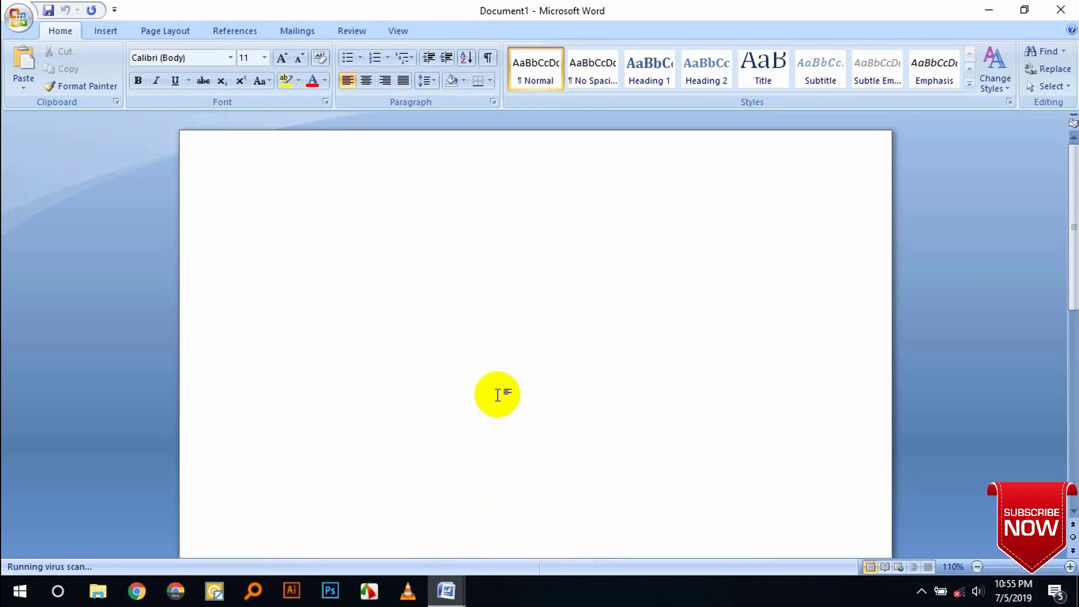
click(1060, 9)
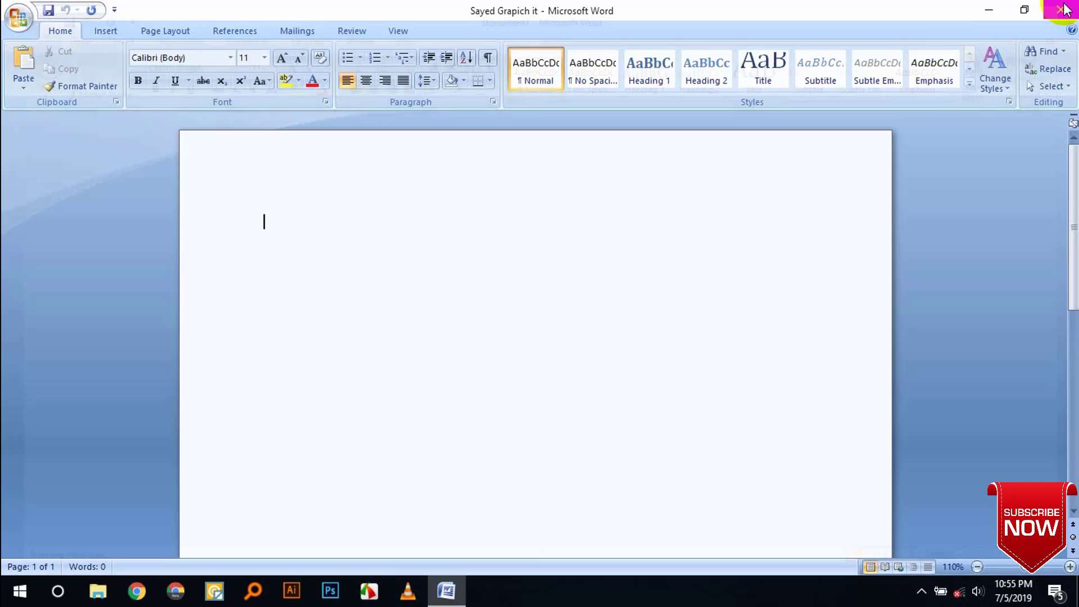
click(17, 16)
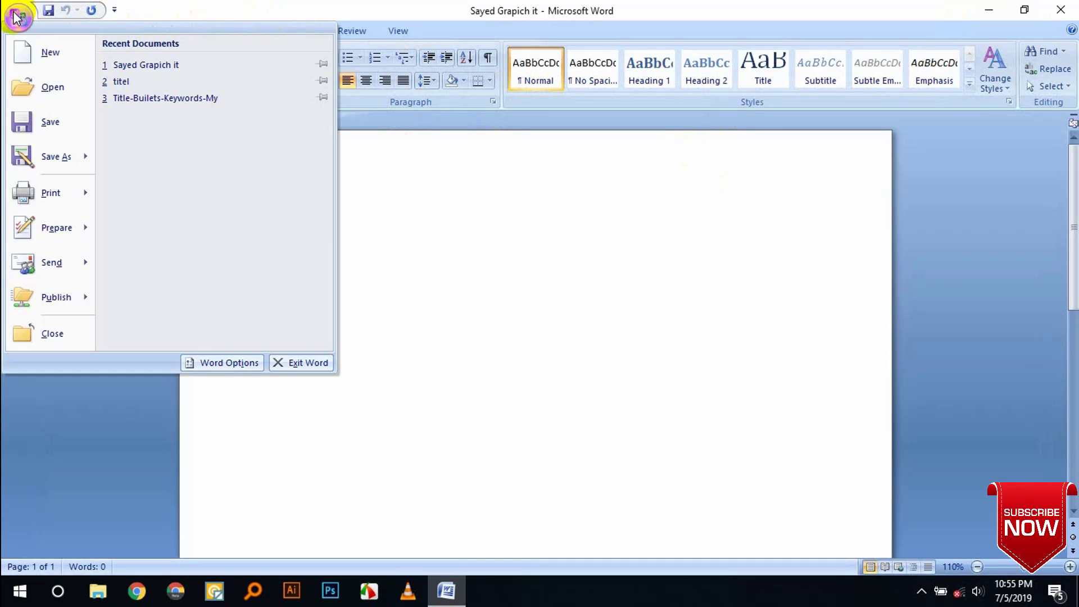
Bring up the Open dialog and reposition and resize it on screen.
click(45, 92)
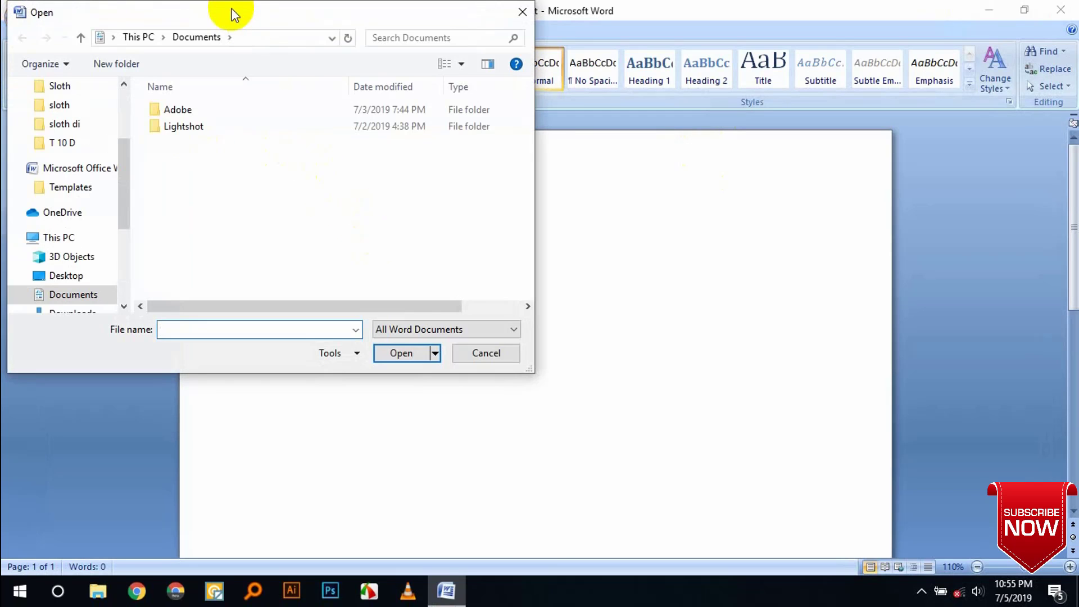
drag(232, 8, 338, 63)
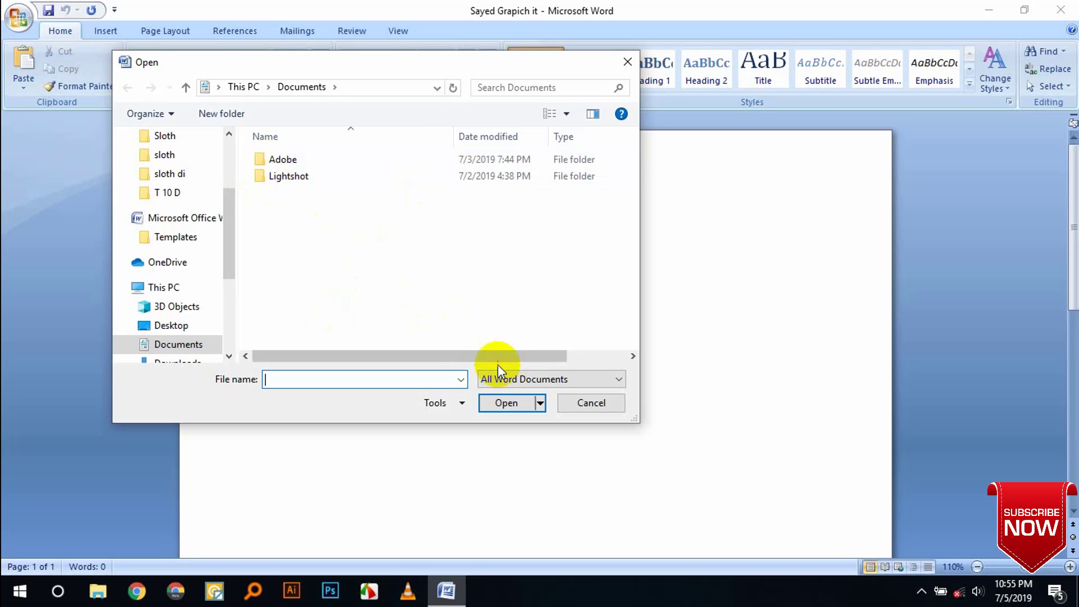
drag(435, 359, 504, 361)
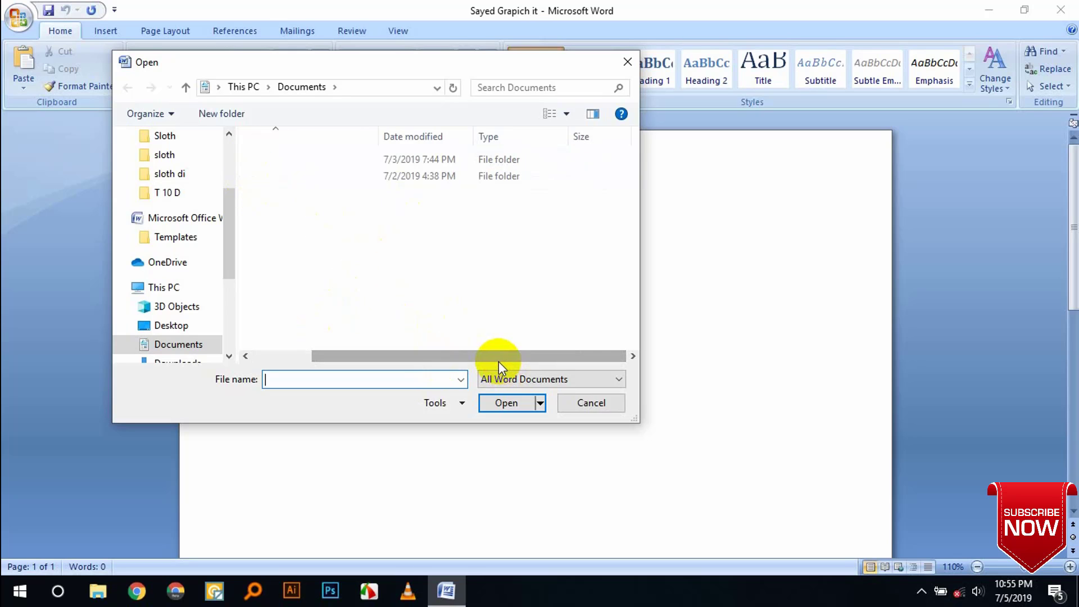
scroll(225, 227, up, 3)
mouse_move(173, 244)
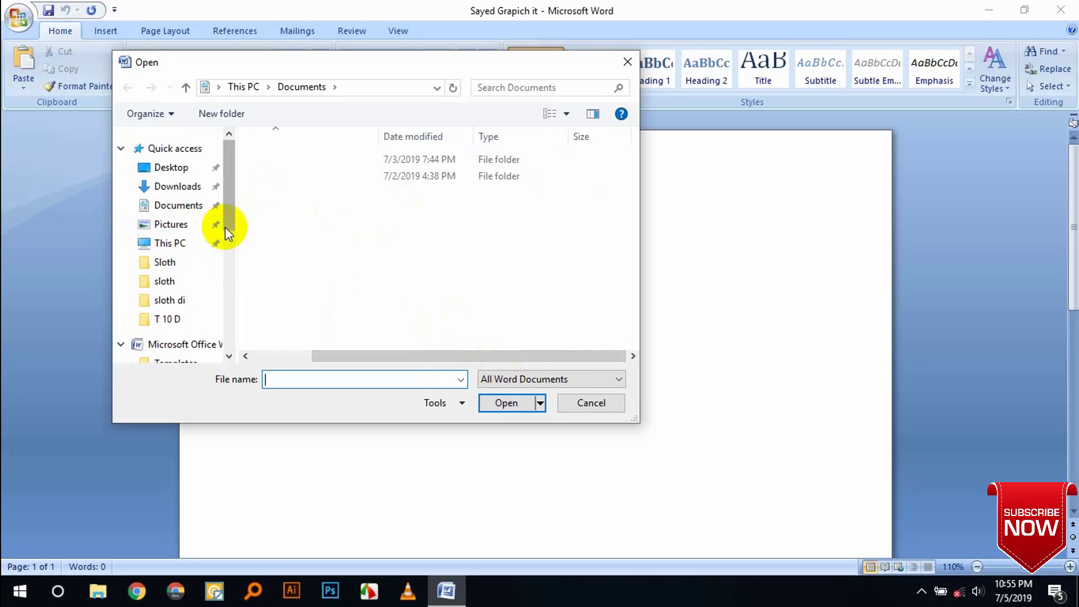
mouse_move(229, 167)
mouse_down()
mouse_move(235, 283)
mouse_move(230, 186)
mouse_up()
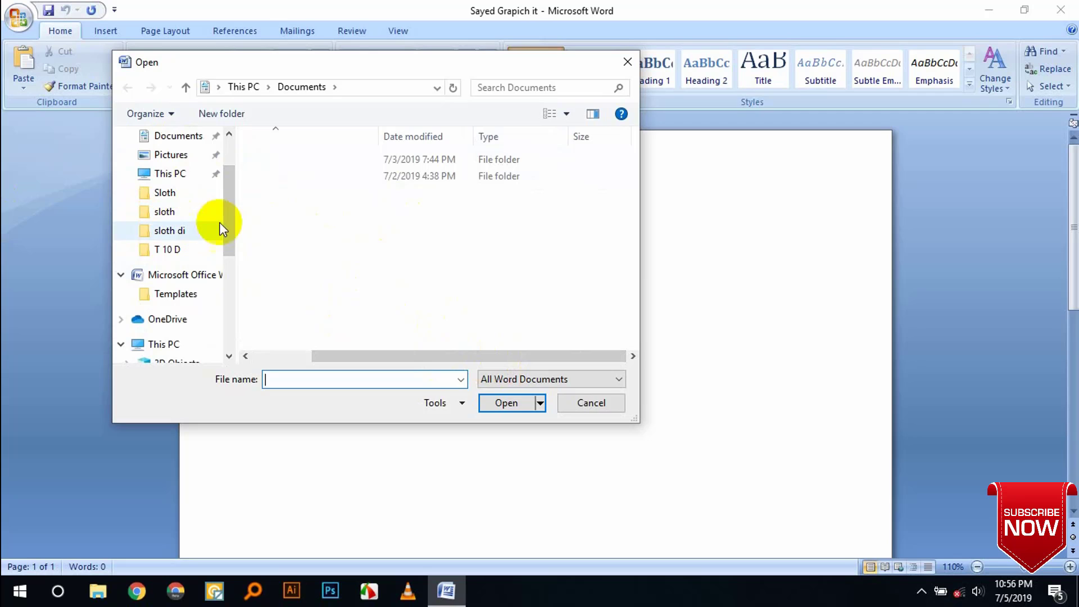
drag(228, 227, 230, 197)
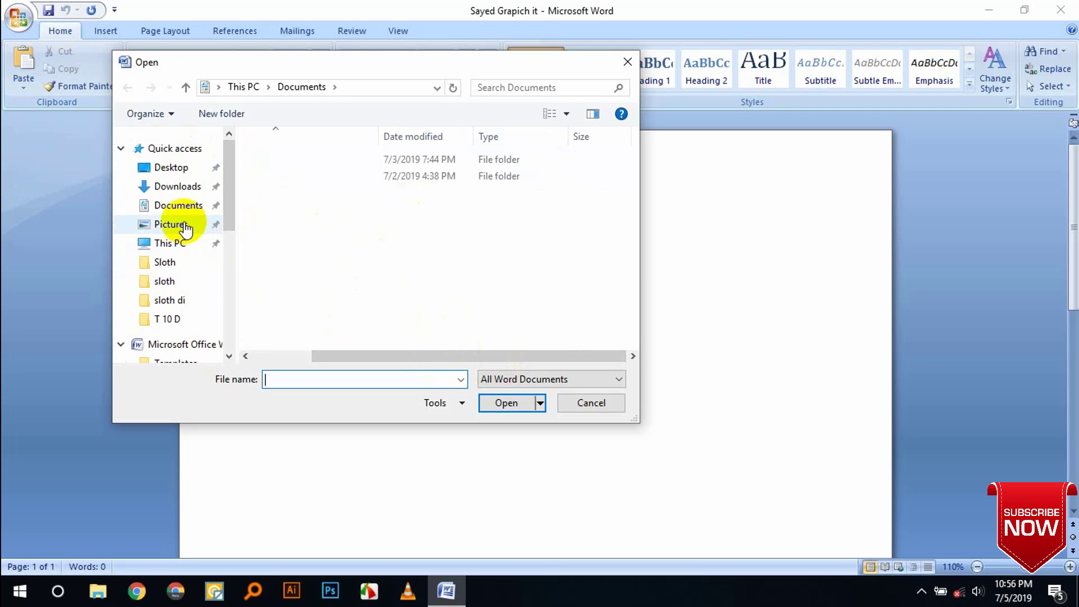
Browse to Desktop, enter the T 10 D folder, and select the file titel.
click(168, 171)
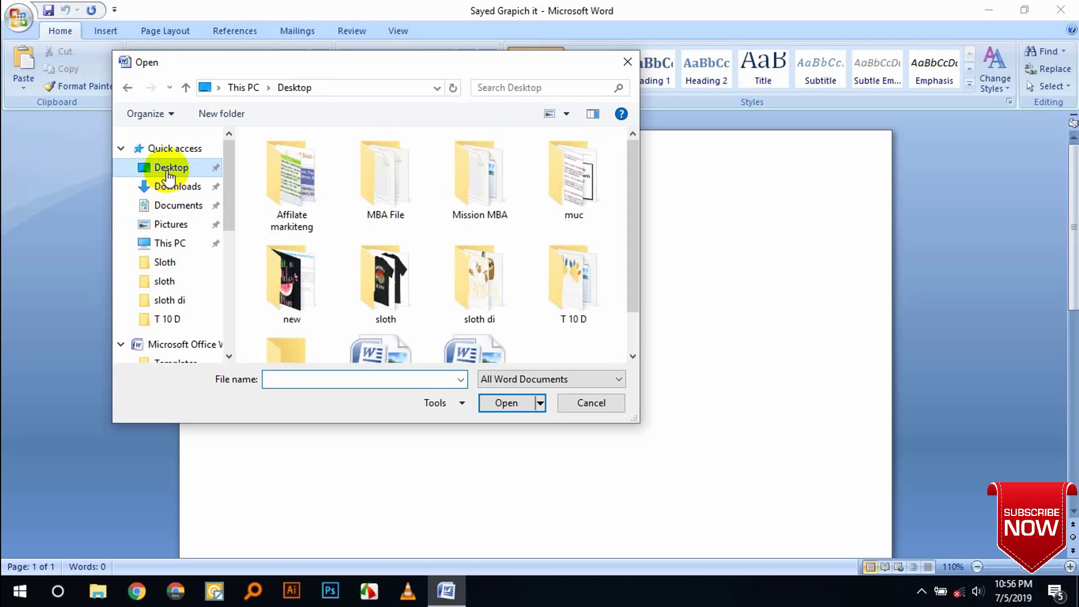
scroll(562, 304, down, 1)
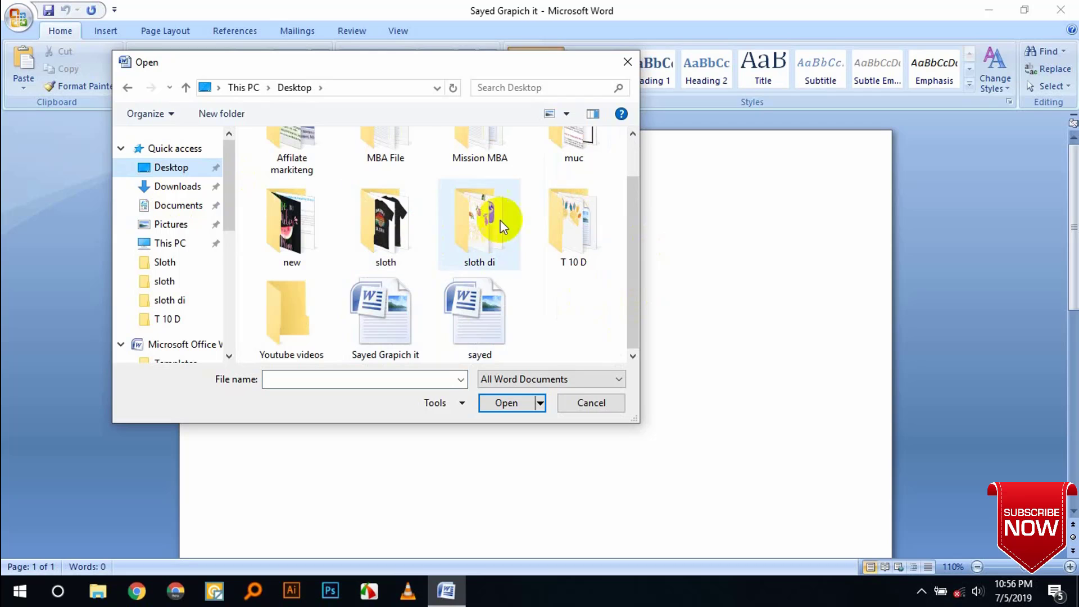
double_click(576, 252)
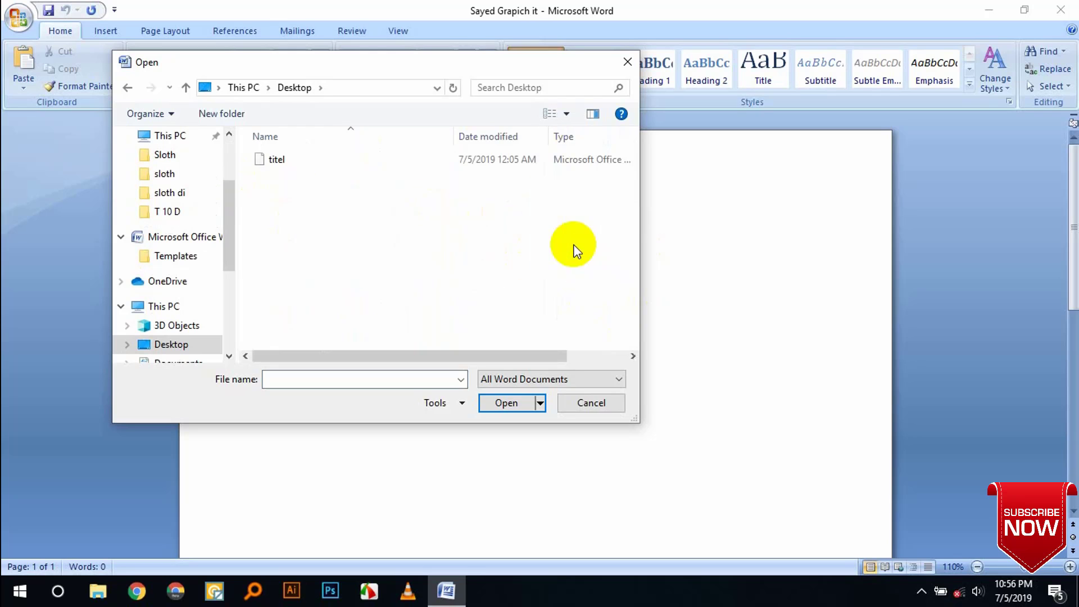
click(312, 159)
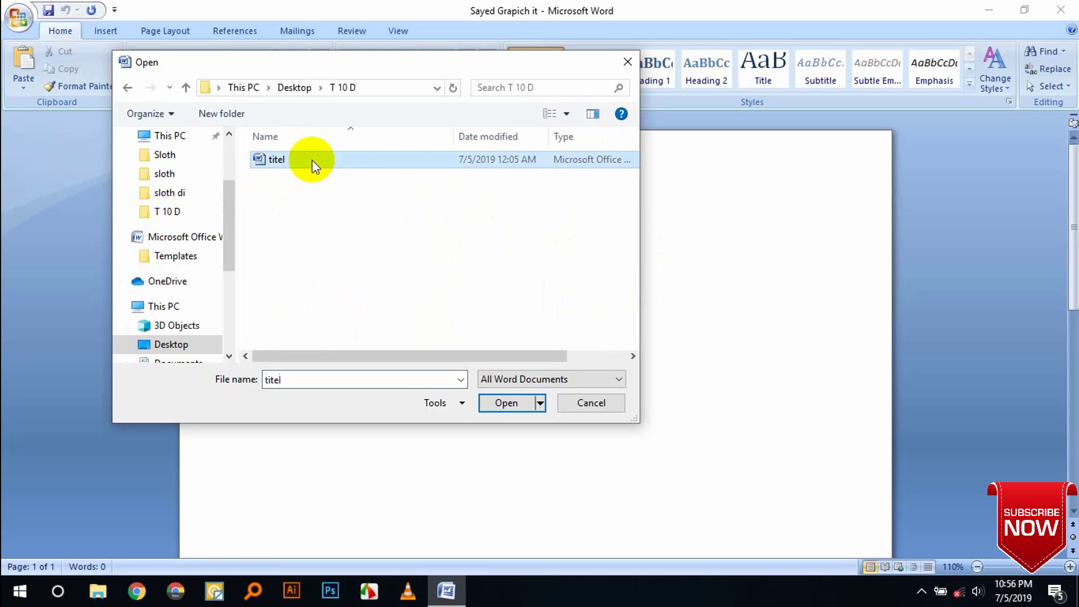
Open titel and scroll through its three pages of Mimi T-shirt titles and descriptions.
click(496, 403)
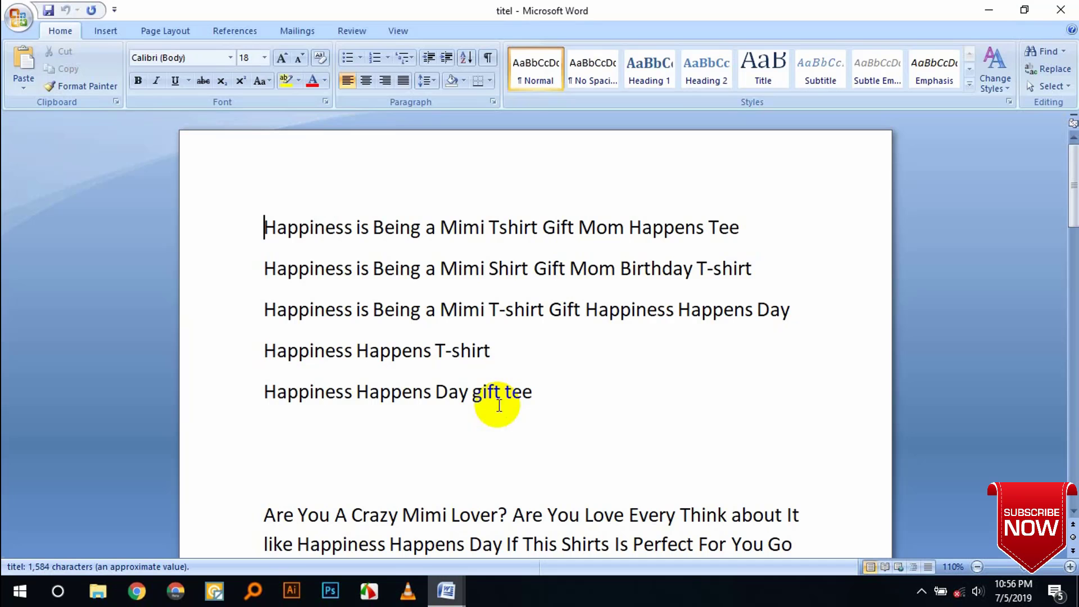
scroll(515, 265, down, 3)
scroll(511, 271, down, 3)
scroll(512, 271, down, 3)
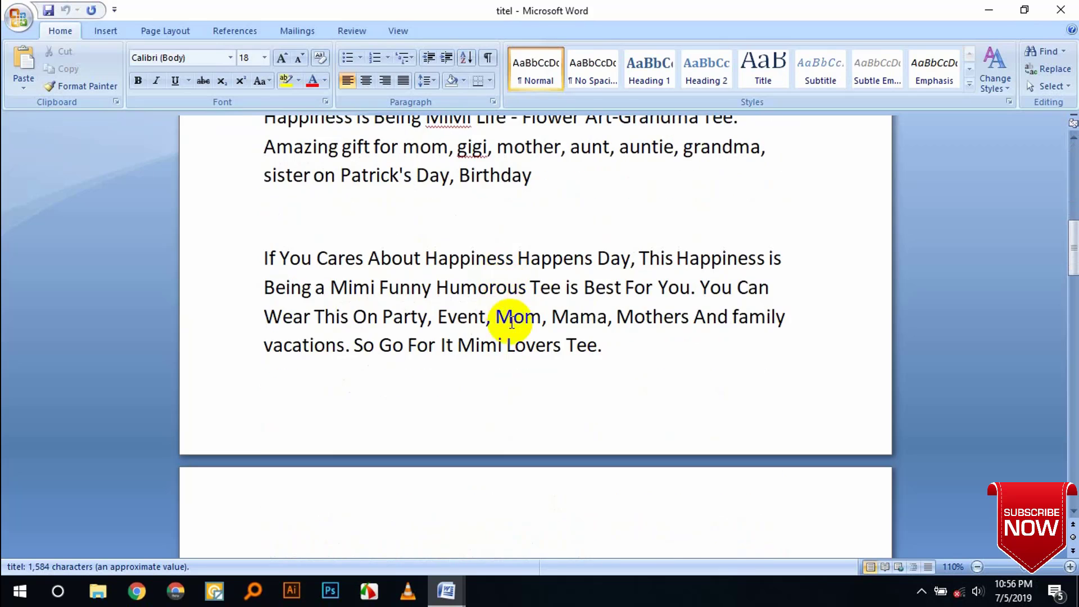
scroll(513, 321, down, 1)
scroll(524, 355, up, 5)
scroll(511, 356, up, 3)
scroll(455, 281, up, 3)
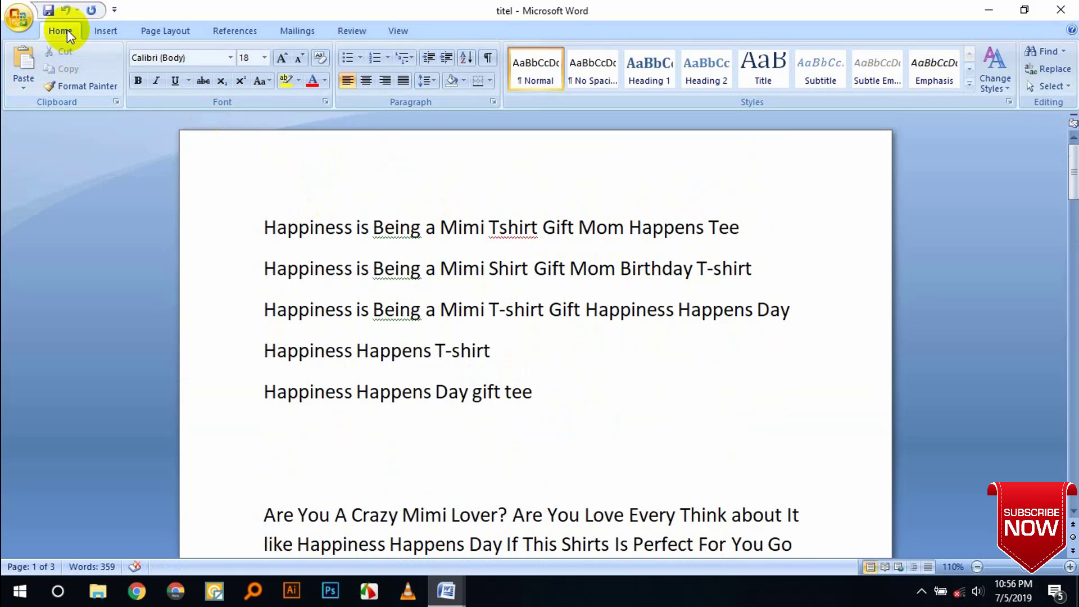
Close titel and show the Office menu, now listing titel first in recent documents.
click(1074, 13)
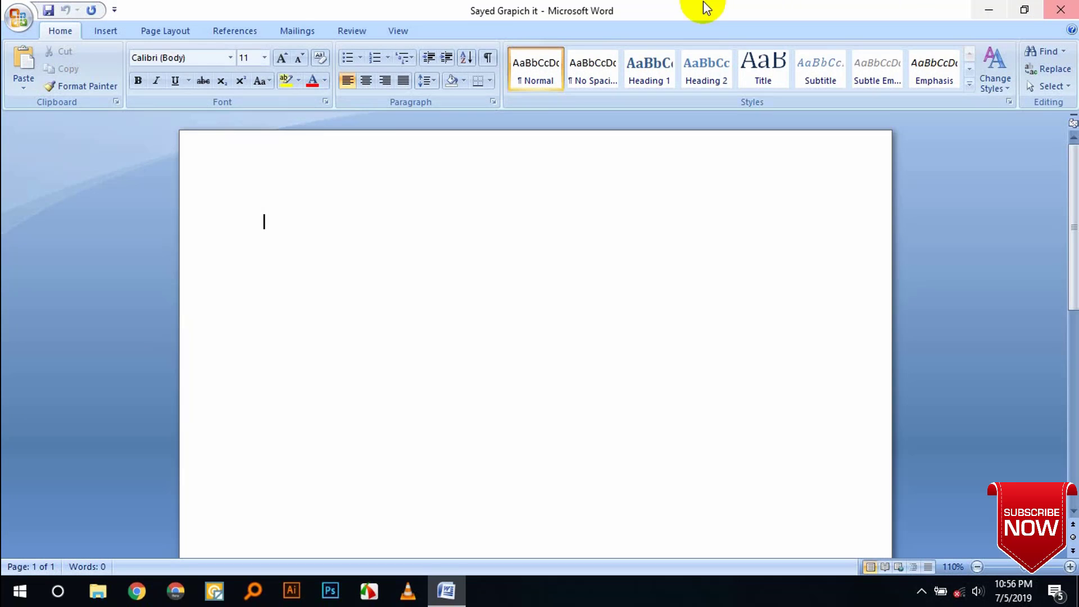
click(18, 16)
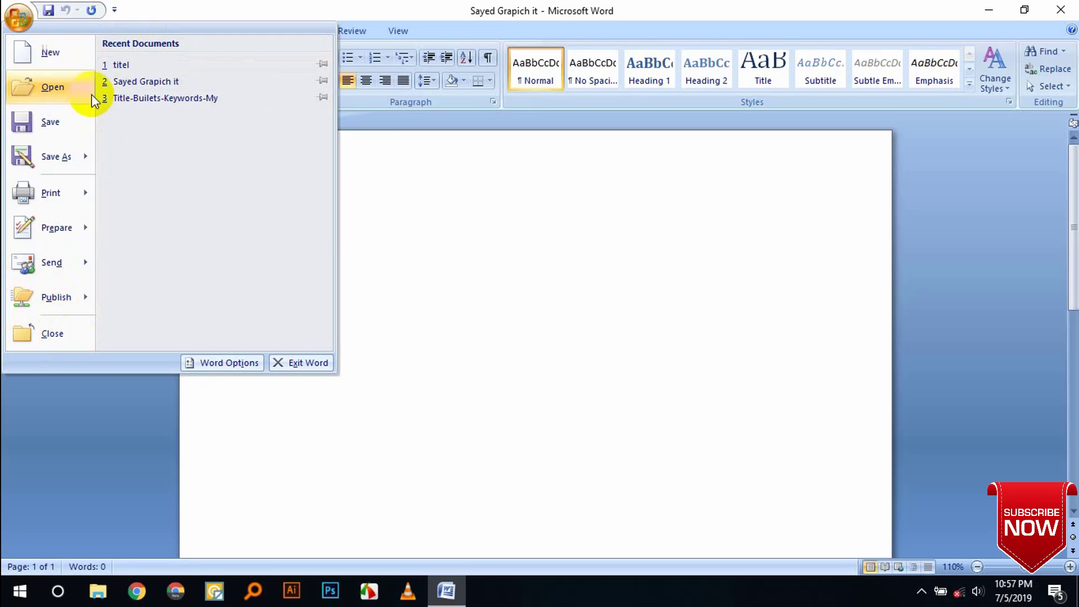
Close the current document using Close in the Office menu.
click(429, 184)
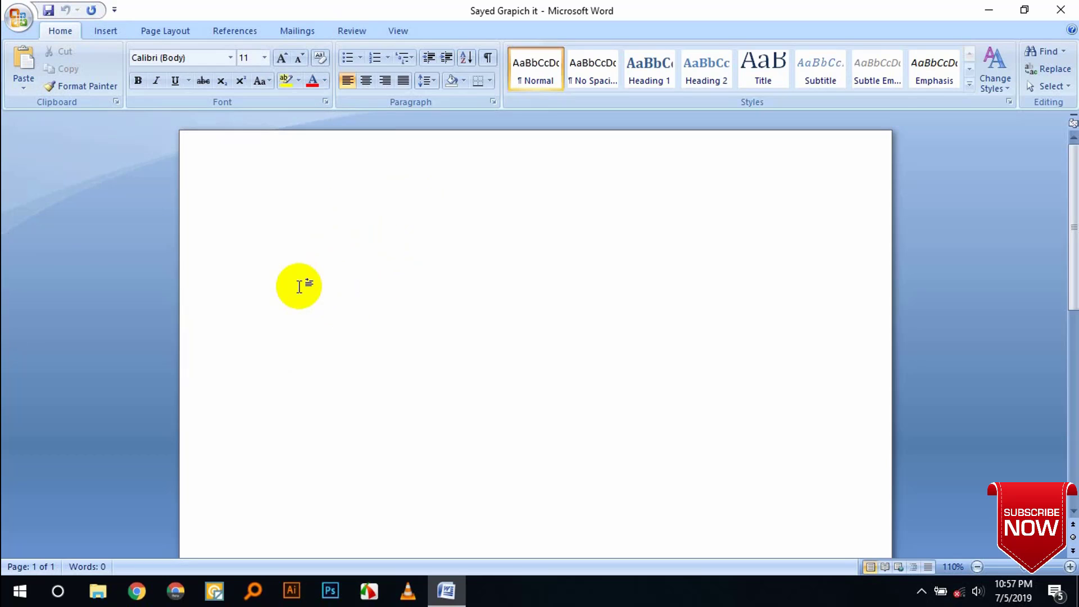
click(23, 18)
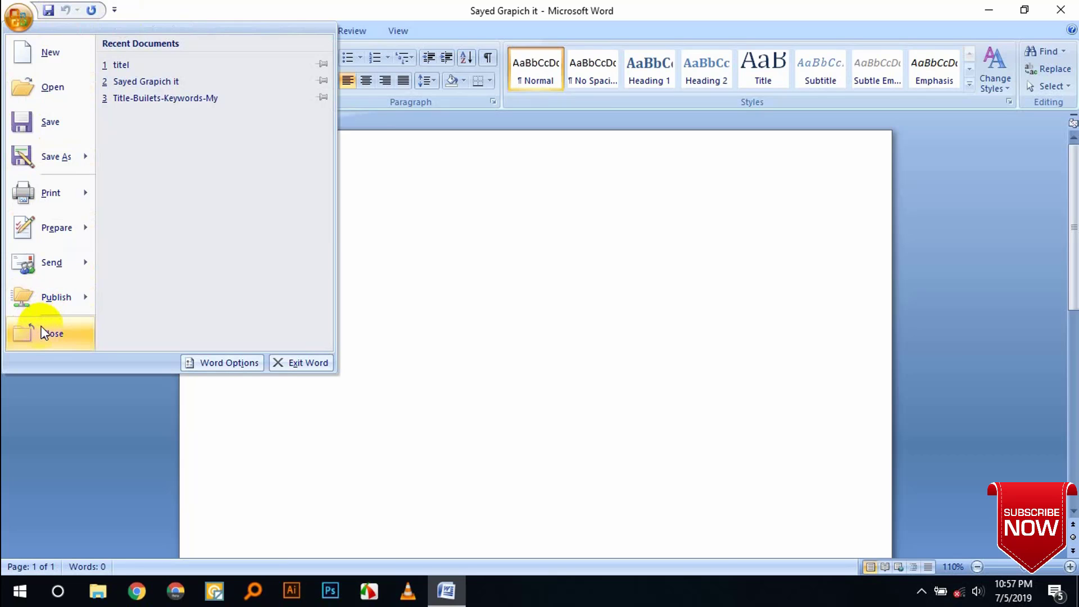
click(43, 334)
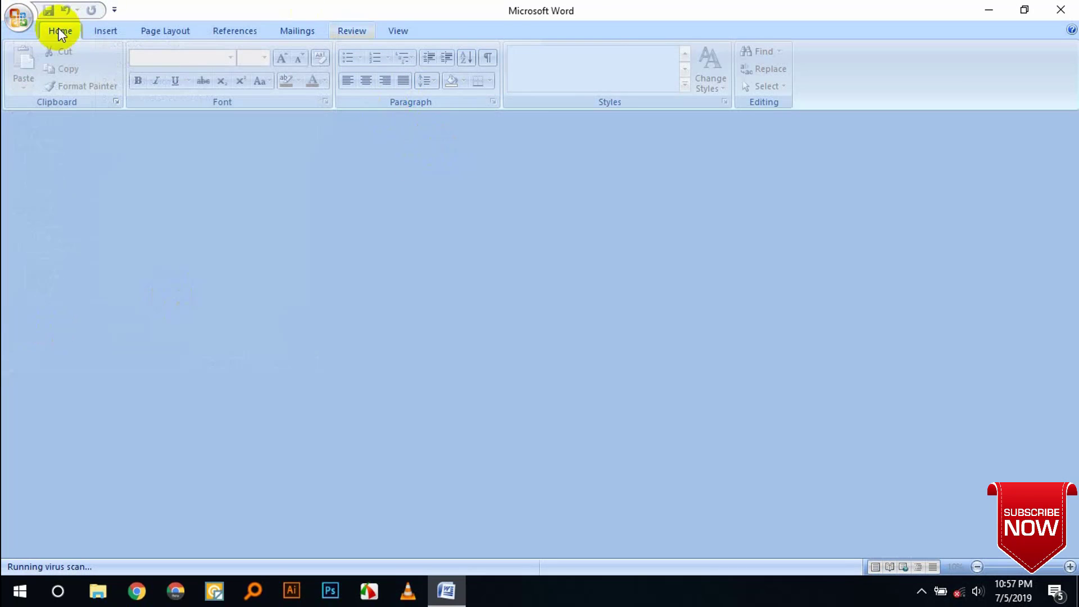
Reopen the Office menu to exit Word, leaving the desktop showing.
click(18, 19)
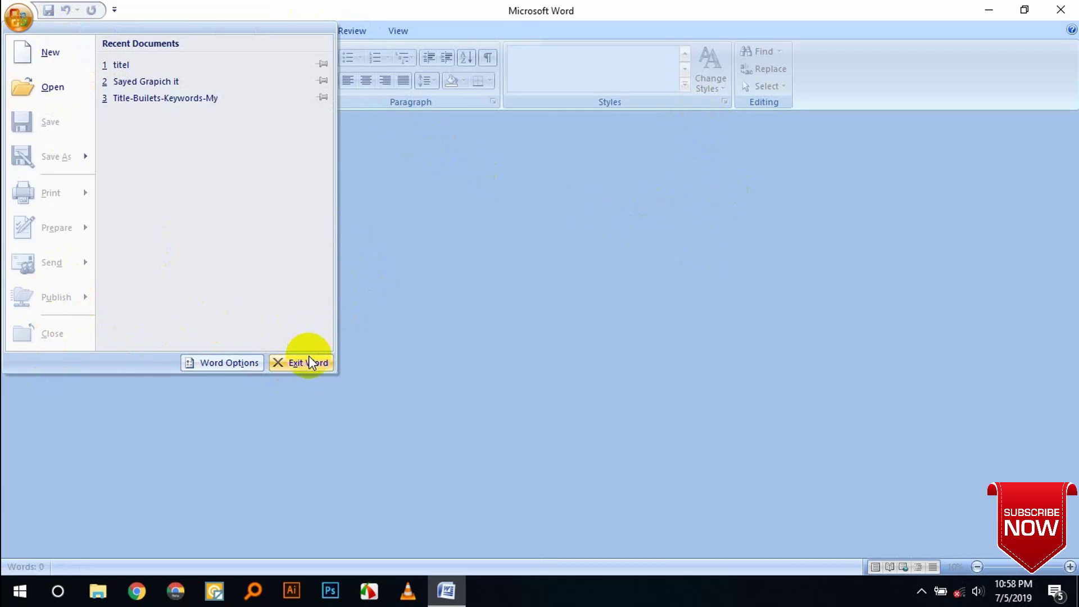
click(616, 269)
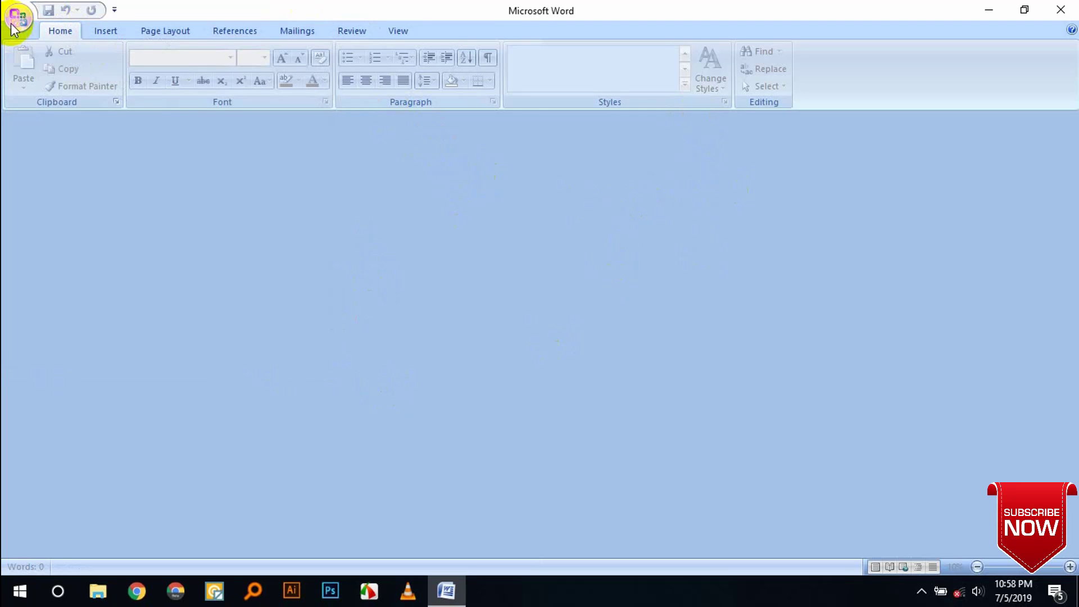
click(17, 15)
Exit Word 2007 from the Office Button menu, then refresh the Windows 10 desktop.
click(303, 365)
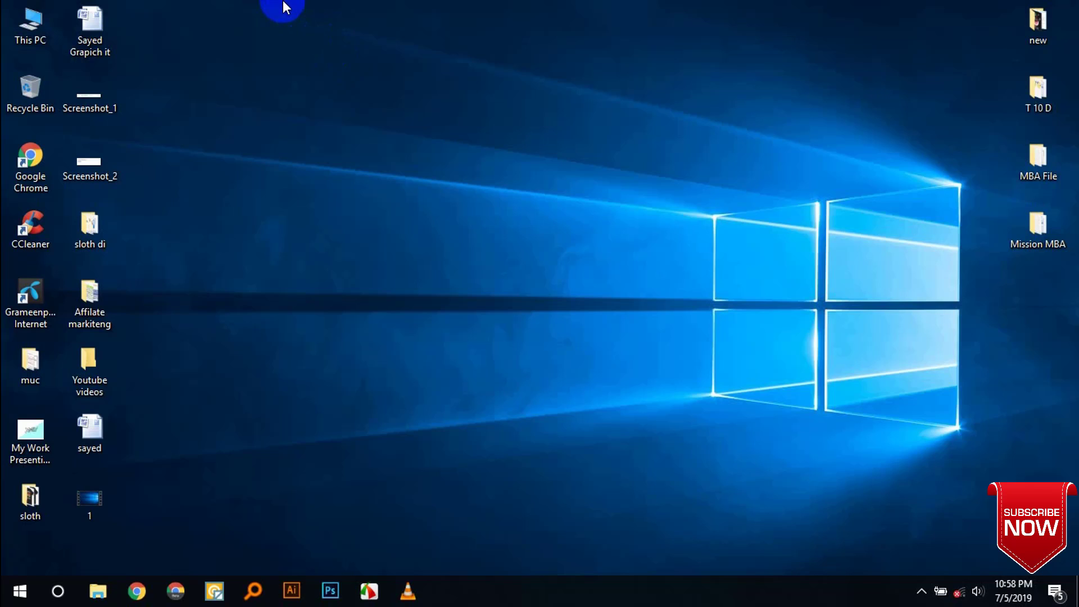
right_click(258, 21)
click(302, 70)
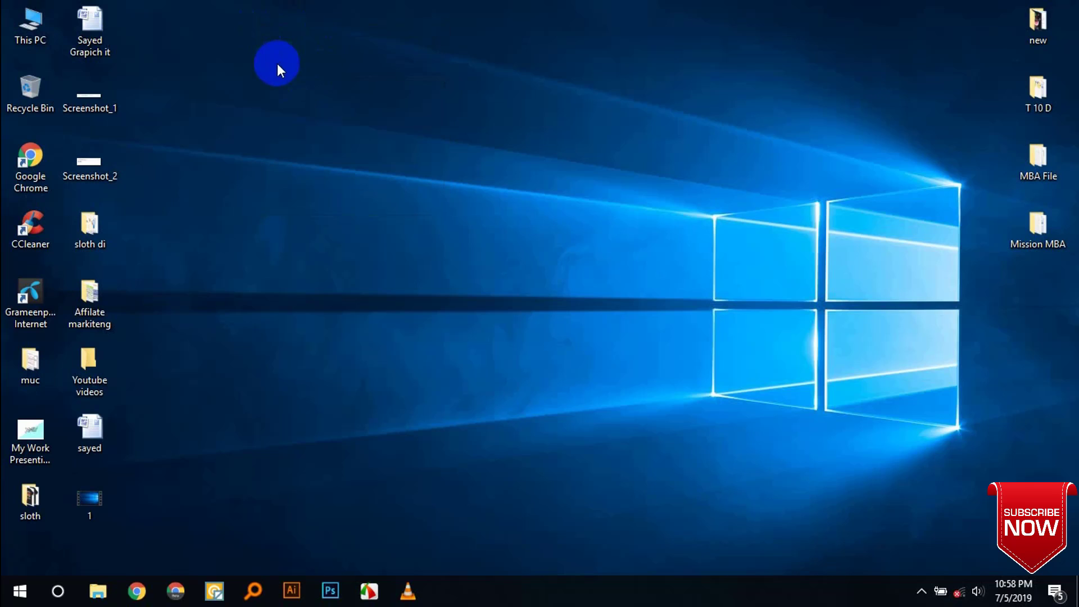